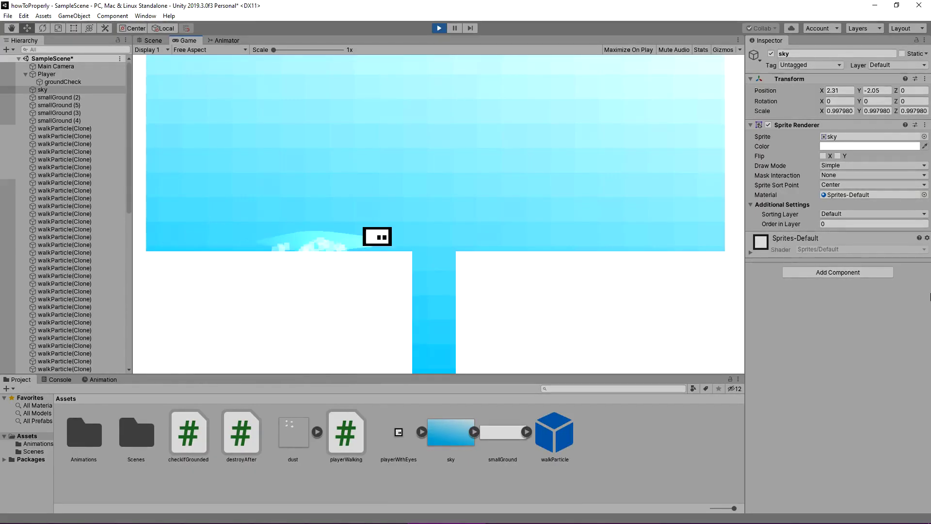
- Run the player left and right and jump a few times in the running game
key(space)
key(Left)
key(space)
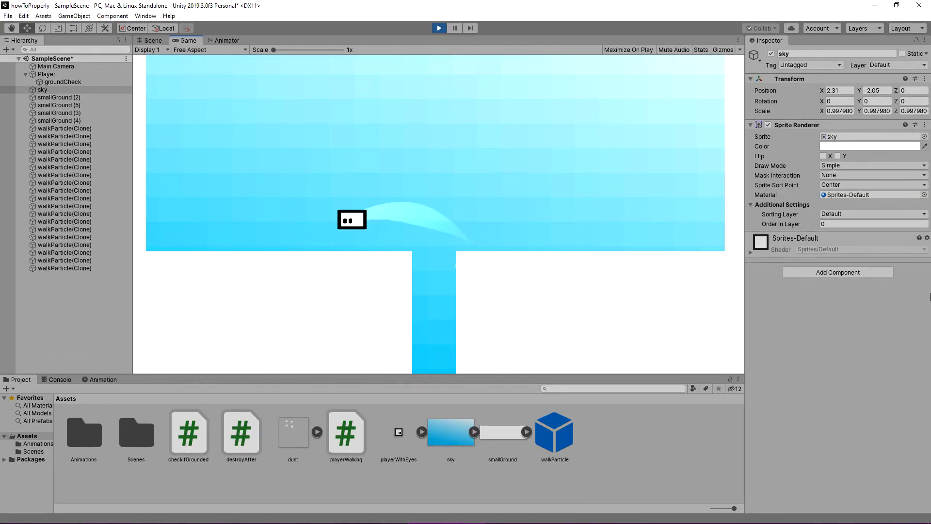
key(space)
key(Left)
key(Right)
key(space)
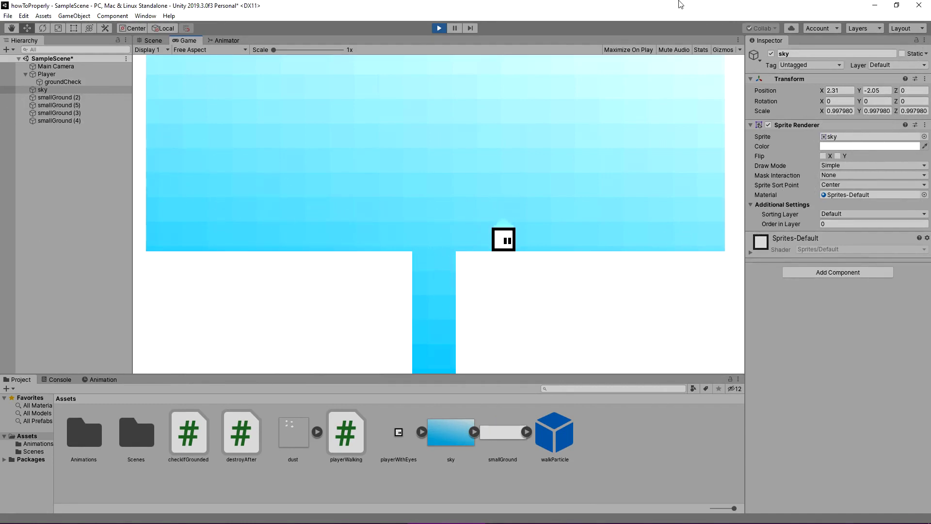
- Stop the game and create an empty playerJump animation clip on the Player
click(439, 29)
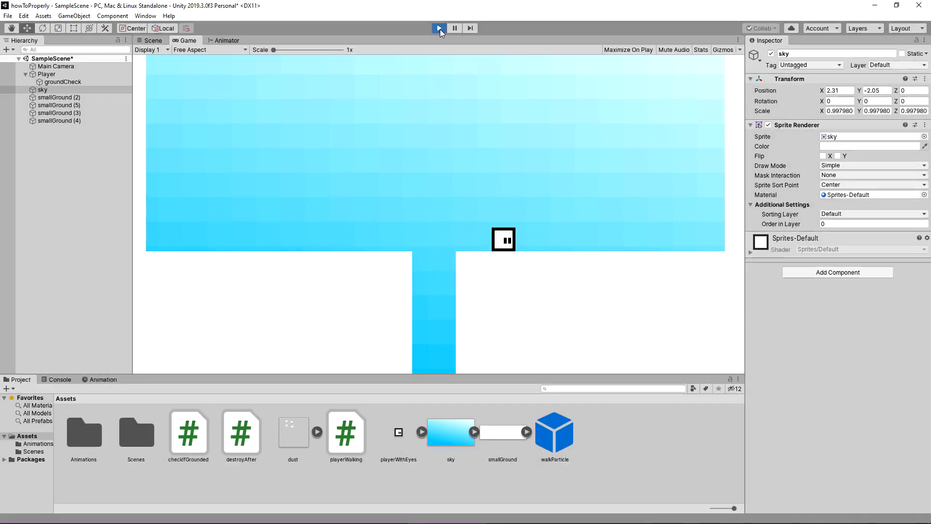
click(102, 380)
click(47, 74)
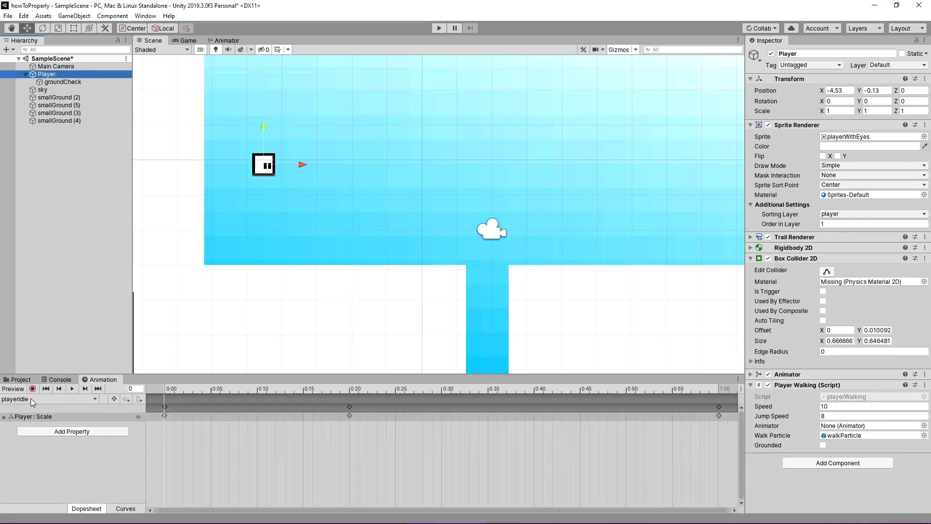
click(40, 433)
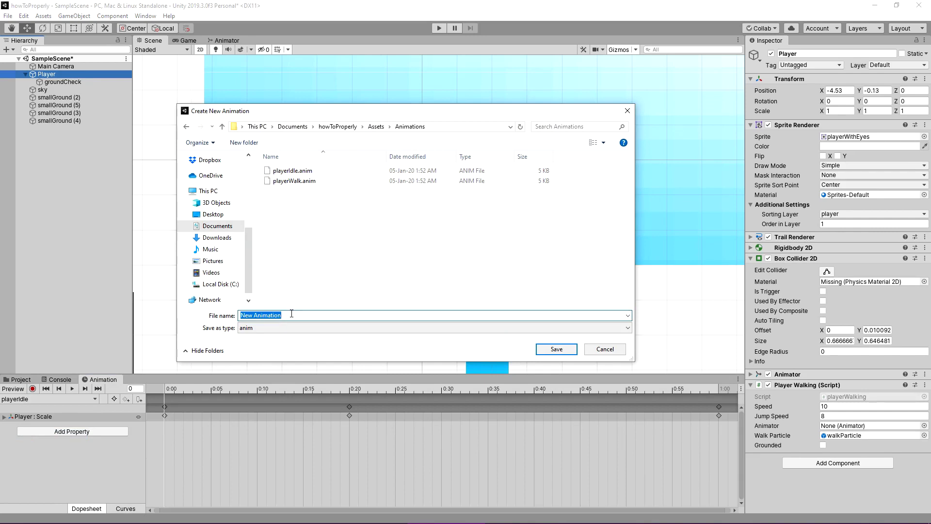
text(playerJump)
key(Return)
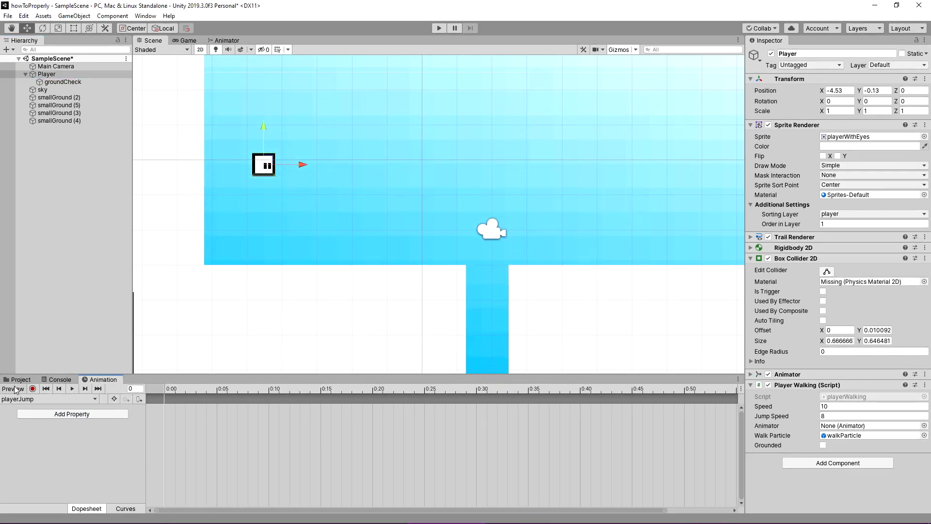
click(32, 390)
- Record a scale keyframe at frame 2 of playerJump, stretching the Player box tall and thin
scroll(169, 411, up, 2)
click(190, 389)
key(f)
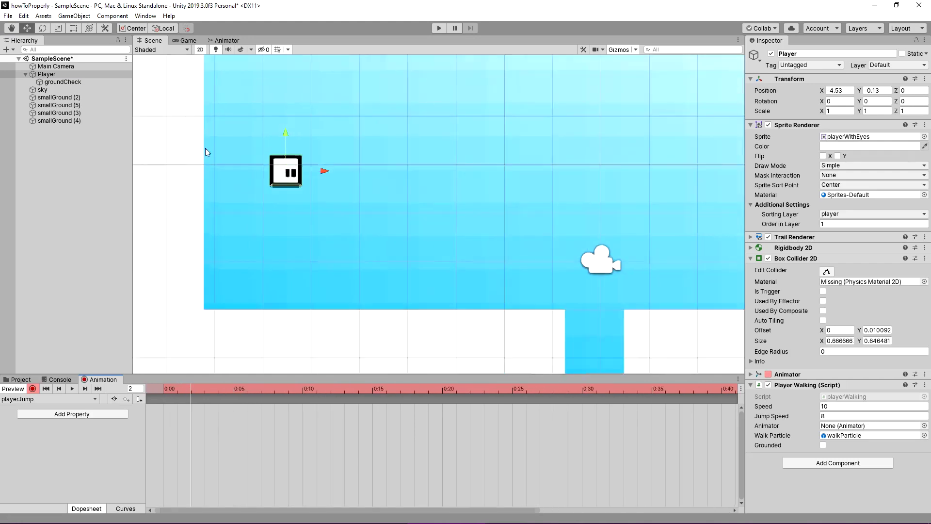
key(r)
drag(411, 209, 405, 211)
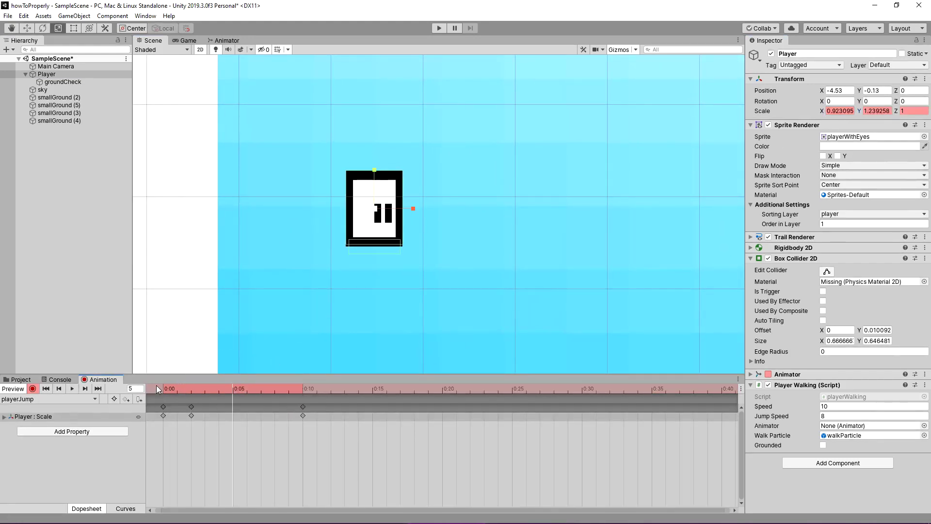
click(191, 389)
key(f)
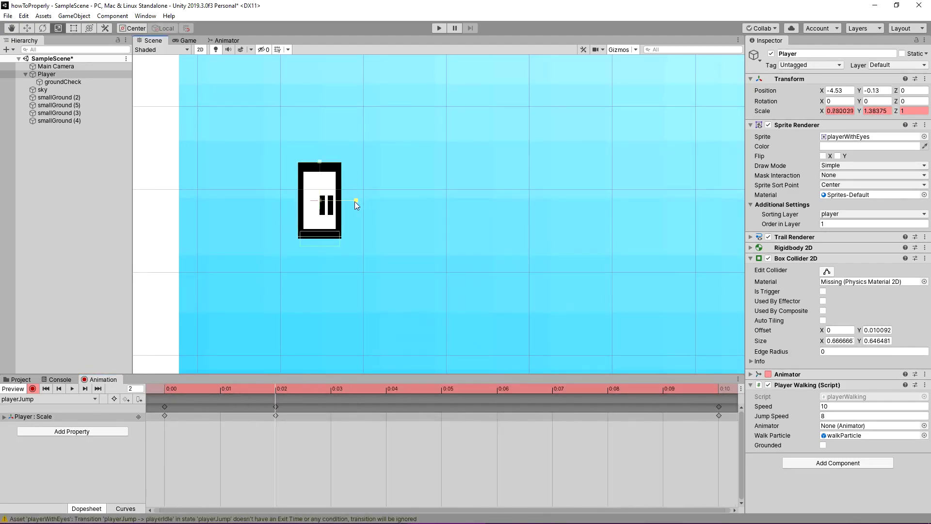
scroll(417, 68, down, 3)
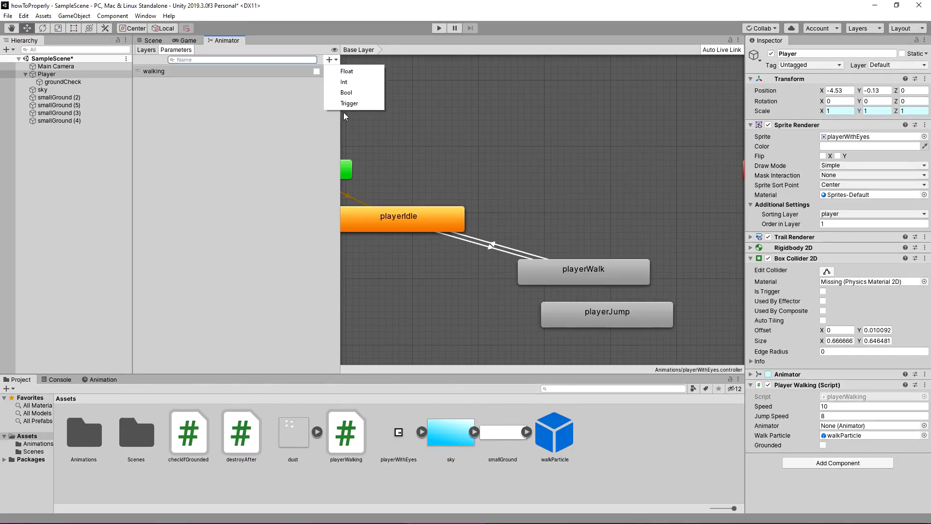
- Add a jump trigger parameter and move the playerJump state above the others
click(343, 105)
text(jump)
key(Return)
drag(611, 311, 561, 162)
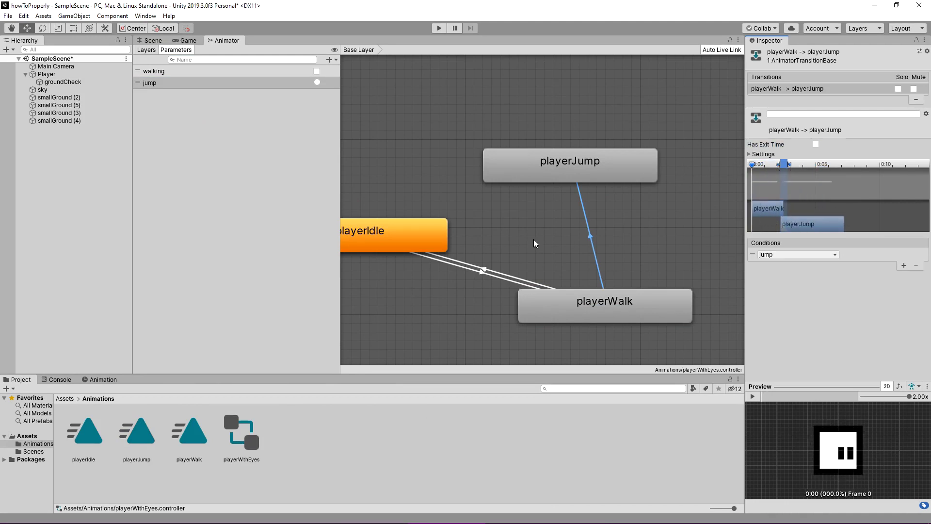
- Add a playerIdle-to-playerJump transition conditioned on the jump trigger
right_click(398, 233)
click(427, 239)
click(529, 169)
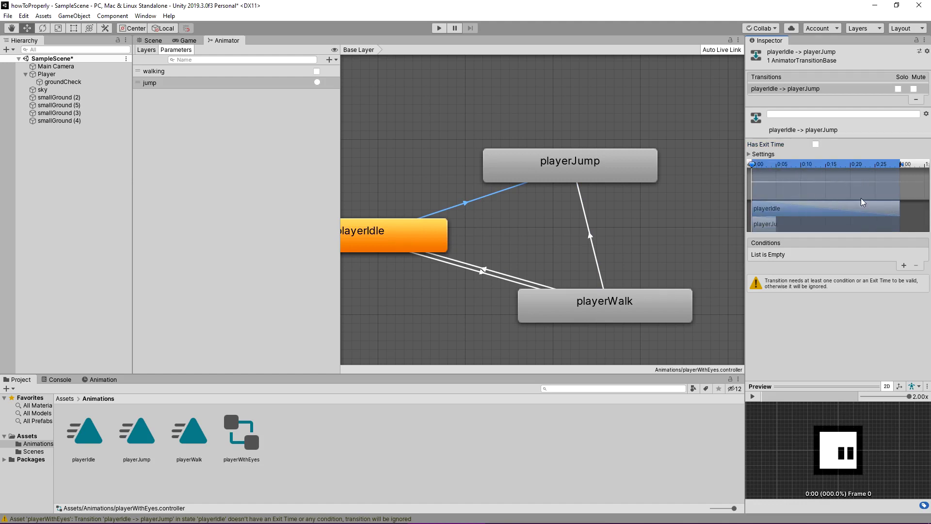
click(903, 266)
click(824, 254)
click(771, 292)
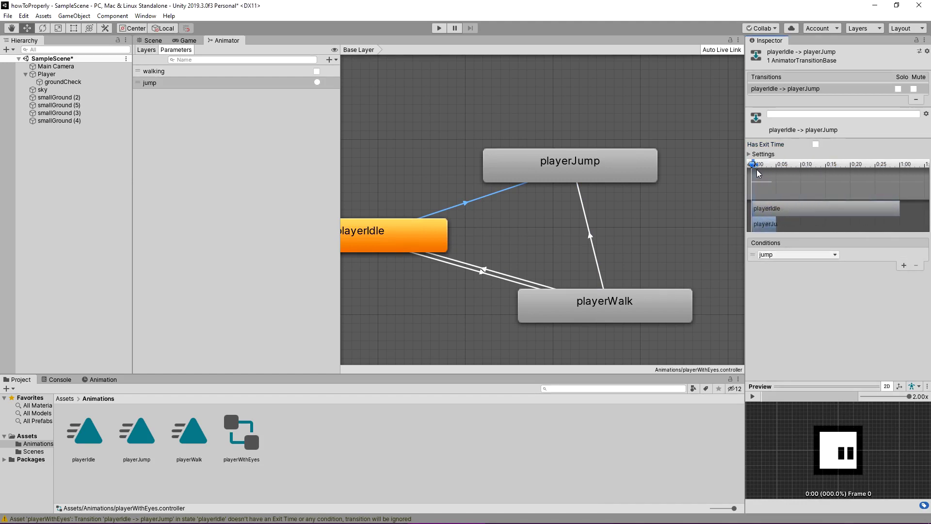
- Add return transitions from playerJump back to playerIdle and playerWalk
right_click(545, 159)
click(564, 166)
click(417, 233)
click(459, 200)
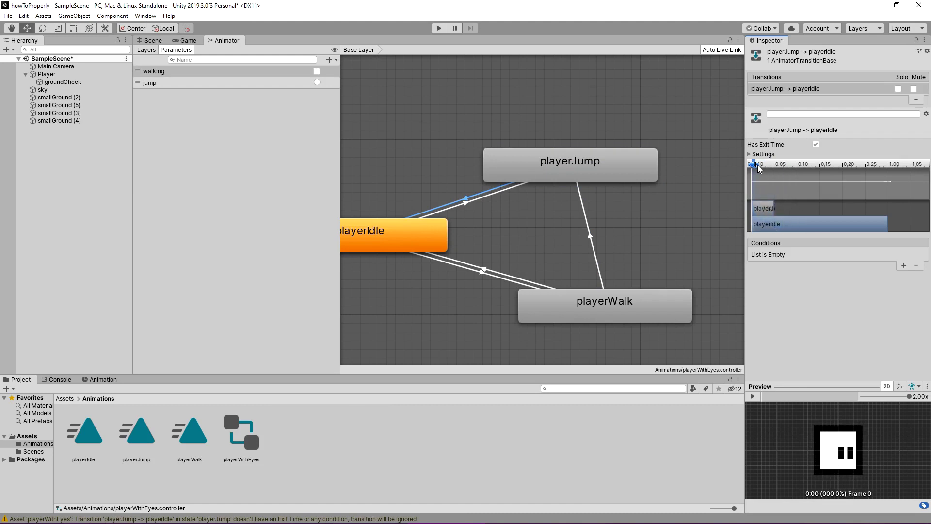
right_click(615, 168)
click(630, 171)
click(588, 309)
click(587, 235)
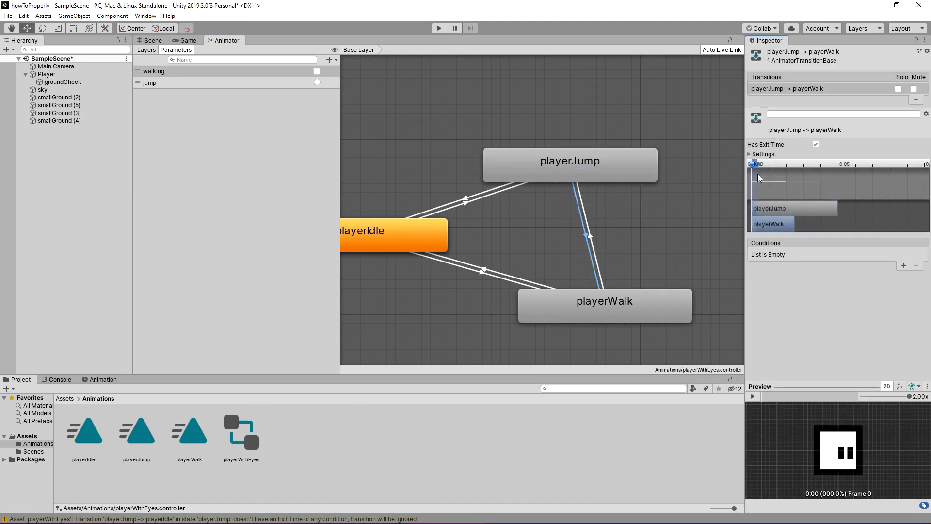
key(ctrl+z)
click(438, 28)
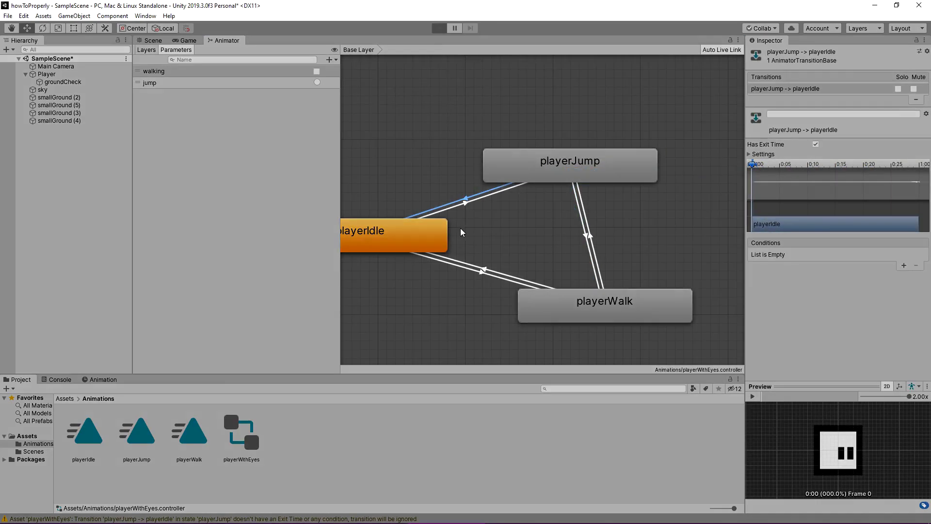
- Run left and right and jump repeatedly to watch the stretch and particle burst
key(Right)
key(space)
key(Left)
key(space)
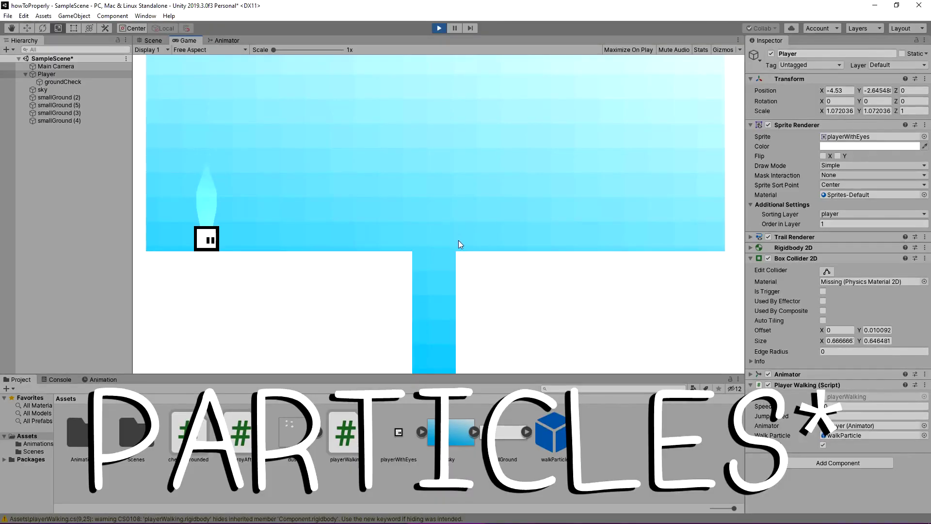
key(space)
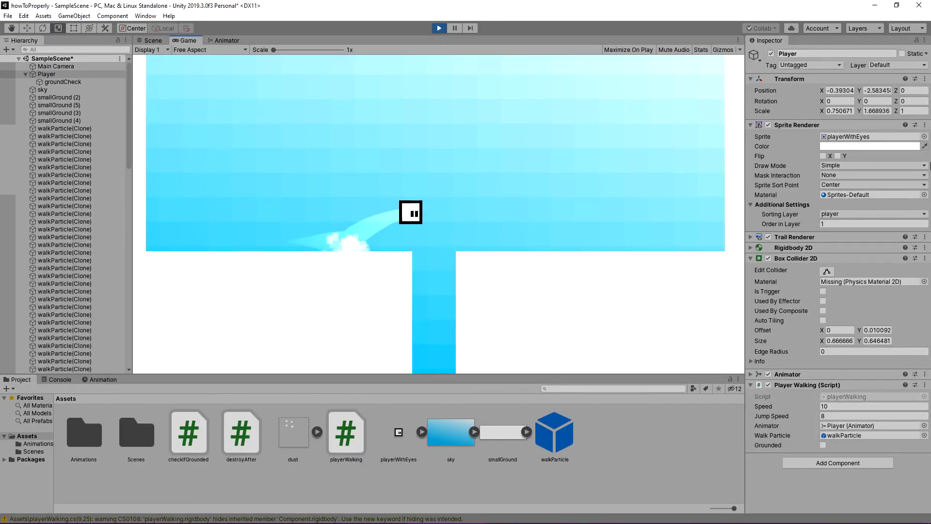
key(Left)
key(Right)
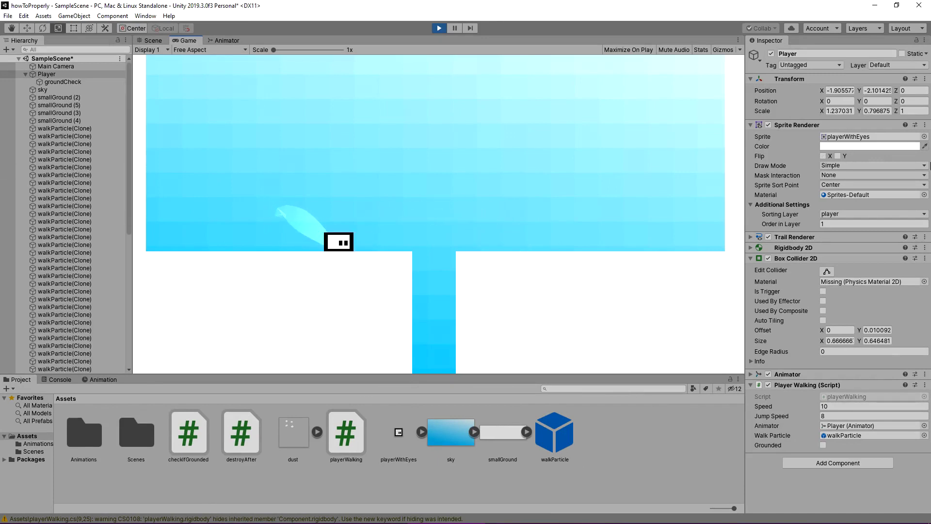
key(space)
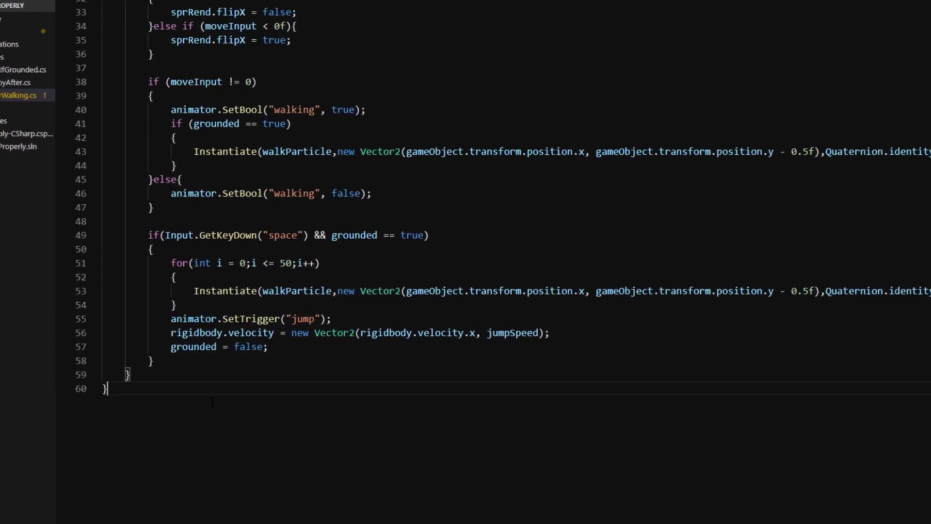
- Highlight the loop spawning 50 jump particles, then destroyAfter.cs's Start method
drag(173, 297, 152, 257)
click(174, 299)
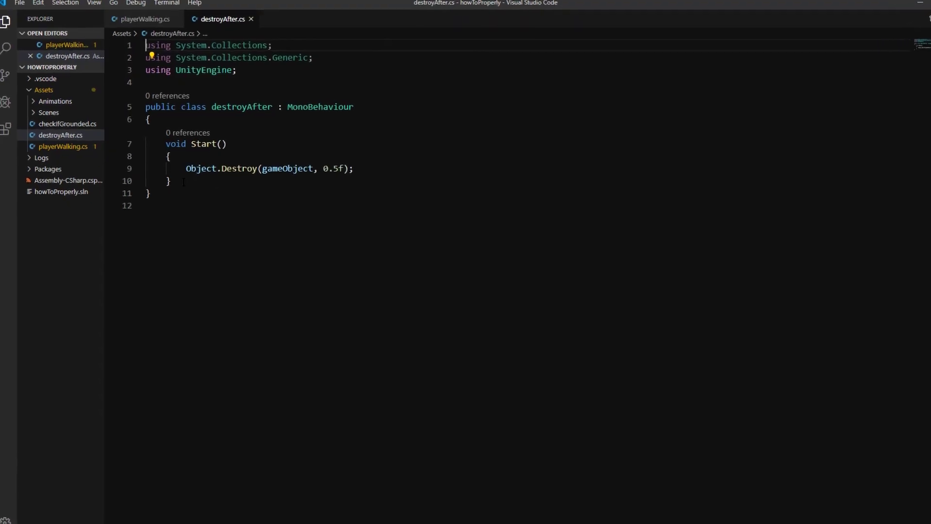
drag(180, 194, 174, 152)
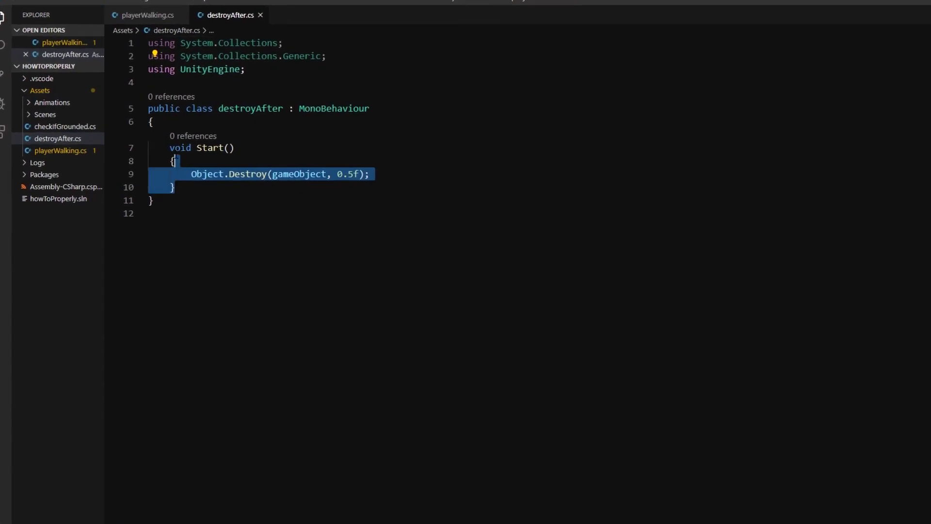
click(224, 222)
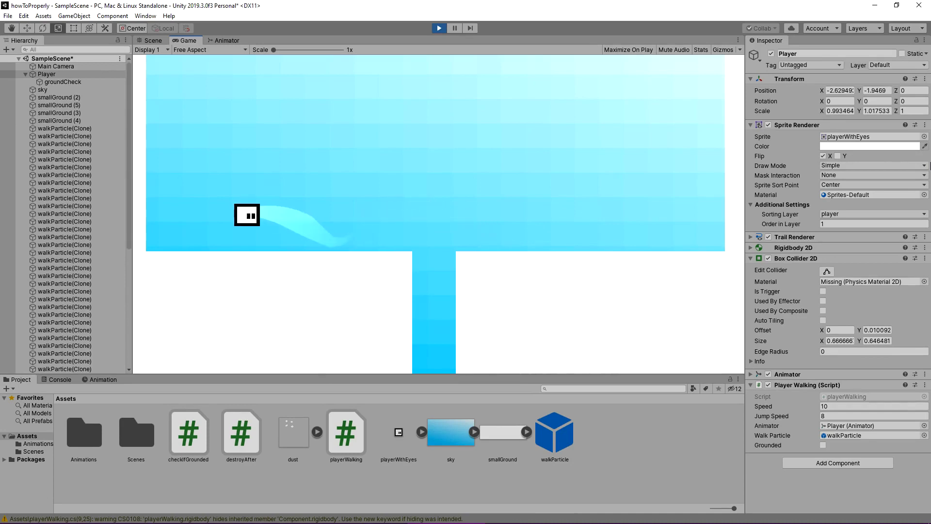
key(Right)
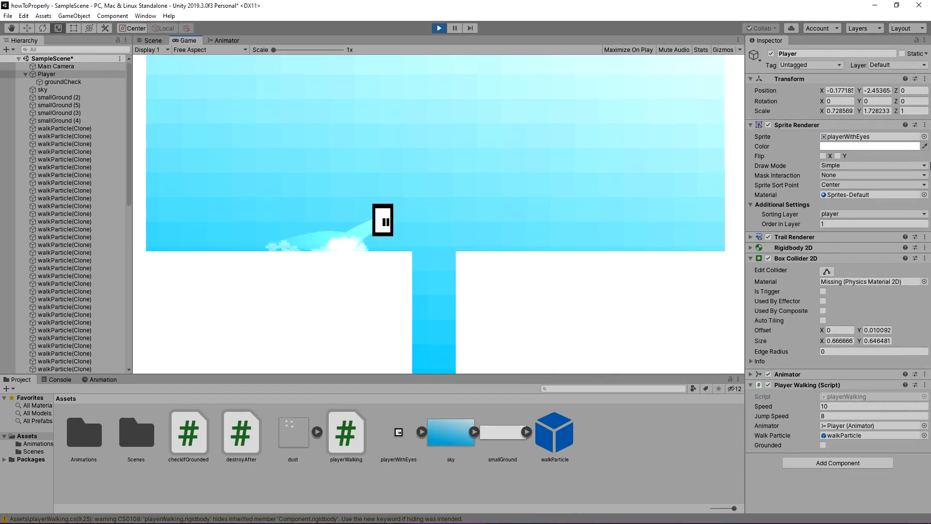
key(Left)
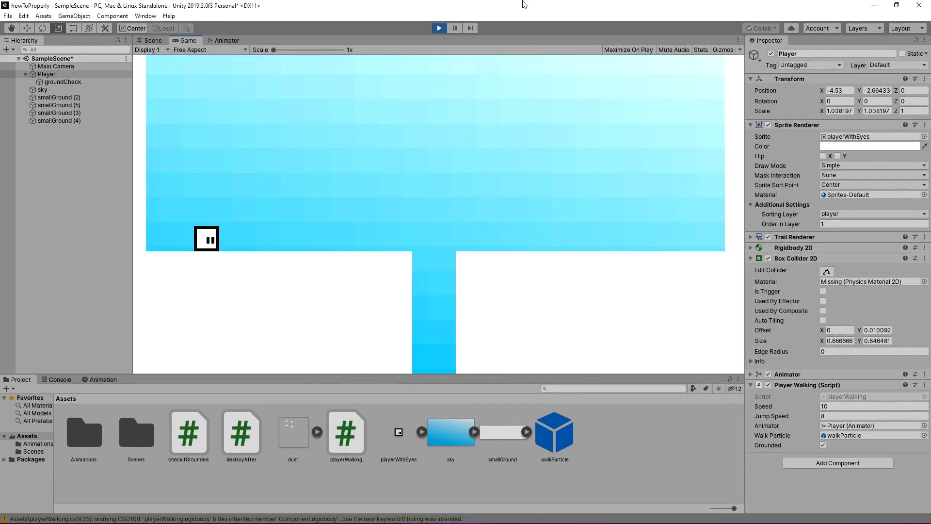
key(Right)
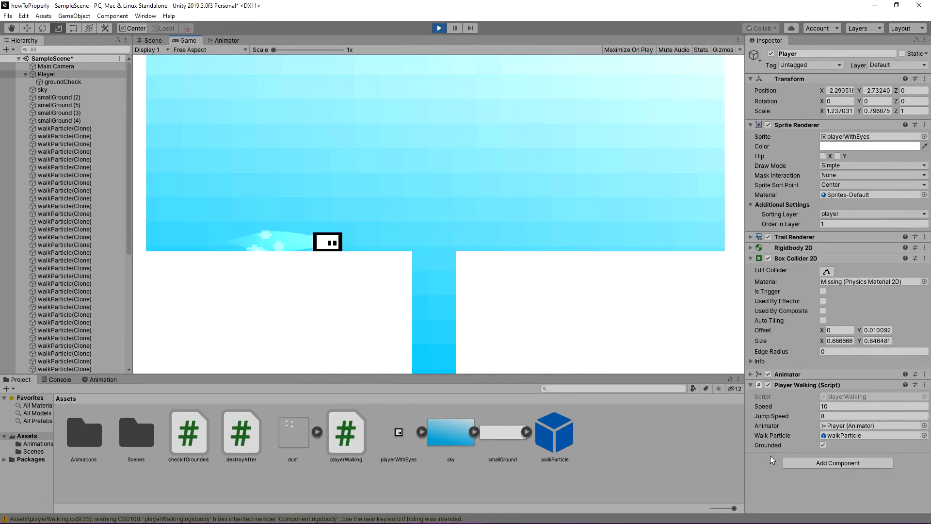
key(space)
key(space)
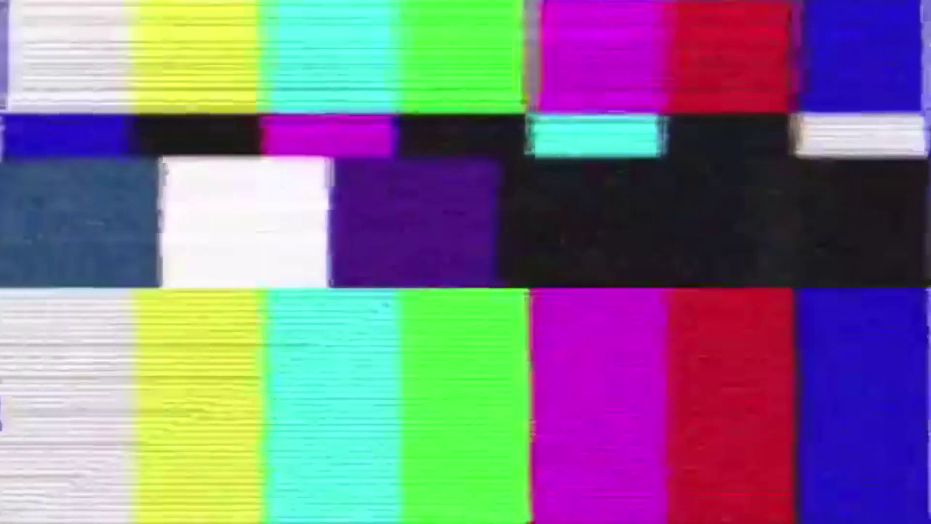
key(Left)
key(space)
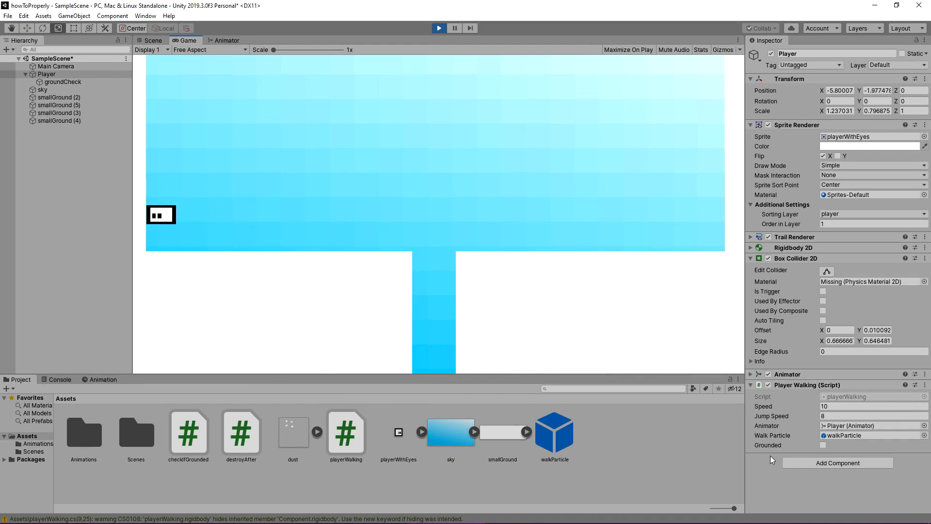
key(space)
key(Right)
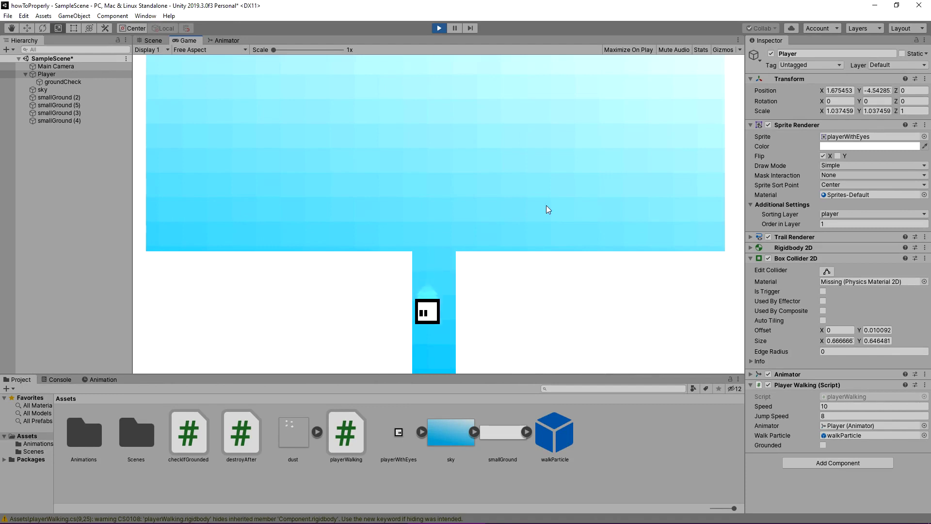
click(439, 29)
- Create a zero-friction Physics Material 2D named playerMat and apply it to the Player's collider
right_click(631, 434)
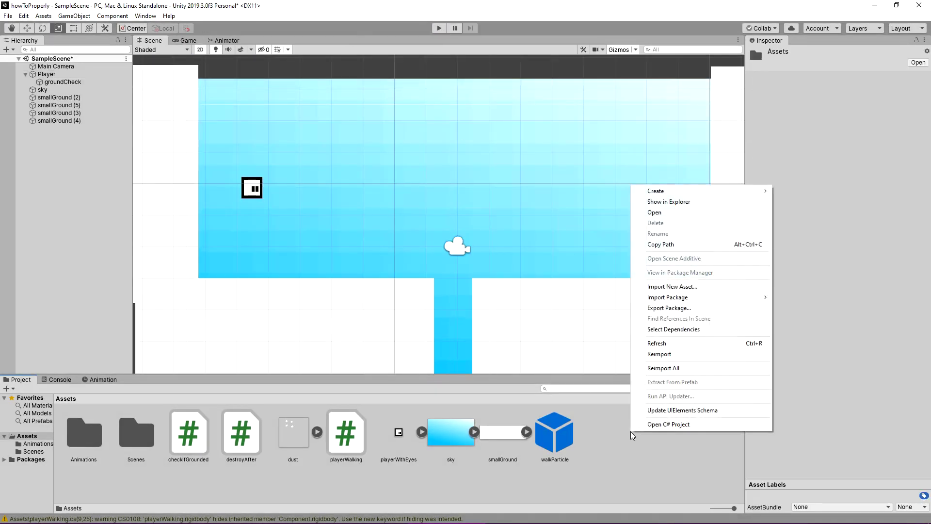
mouse_move(679, 192)
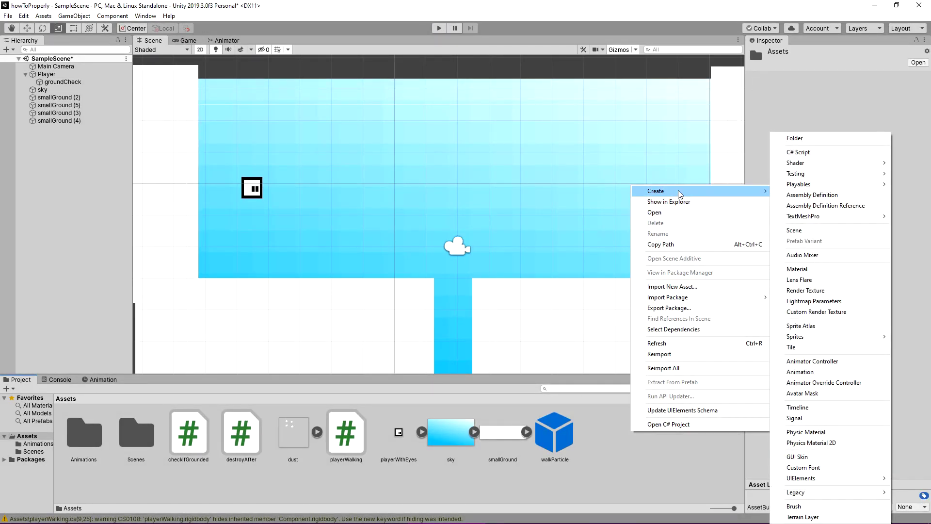
click(791, 443)
text(playerMat)
key(Return)
text(0)
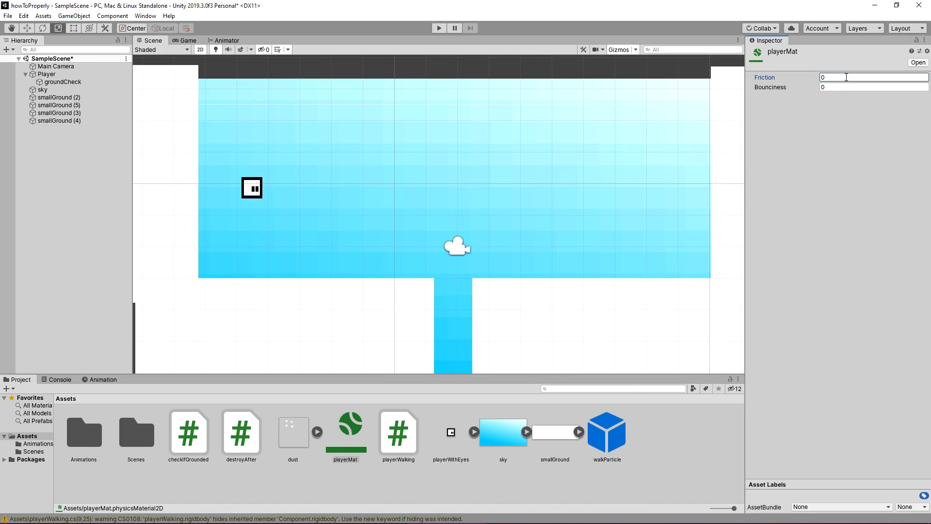
click(61, 75)
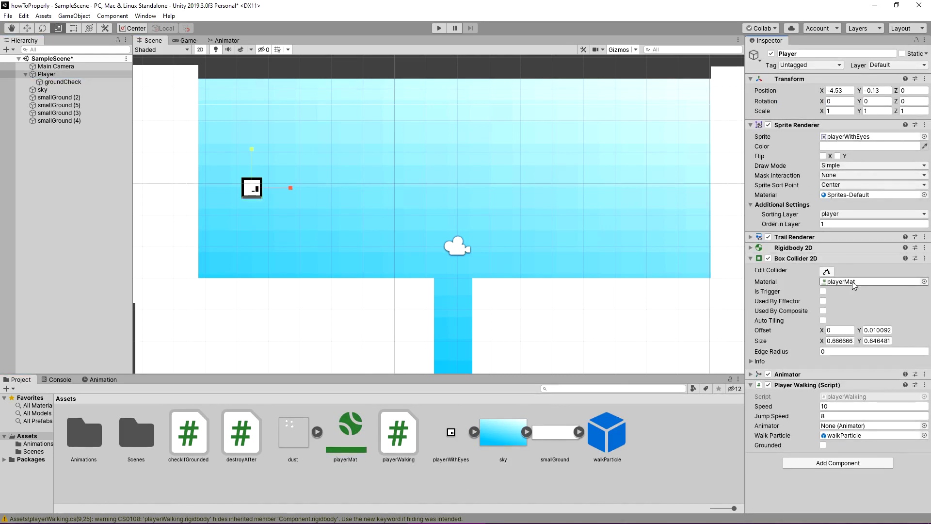
click(439, 28)
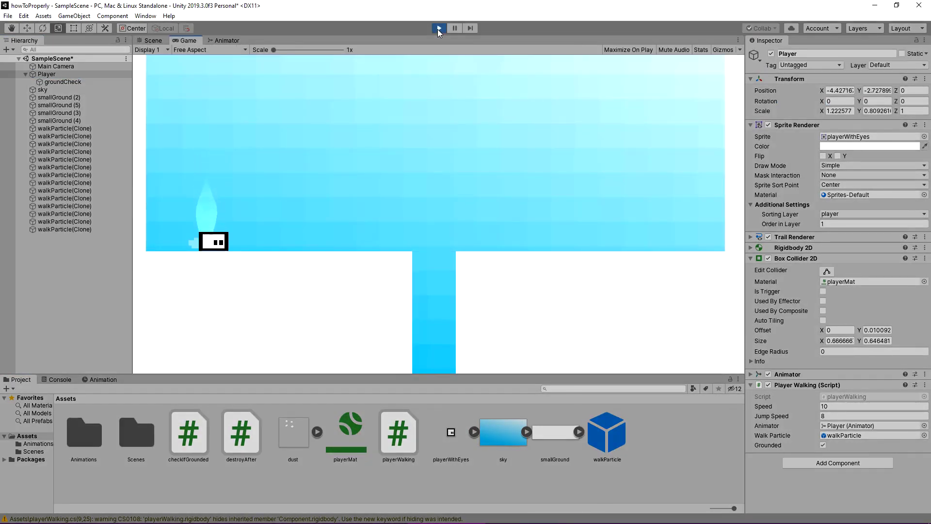
- Run right across the platform, jump twice toward its left end, then stop the game
key(Right)
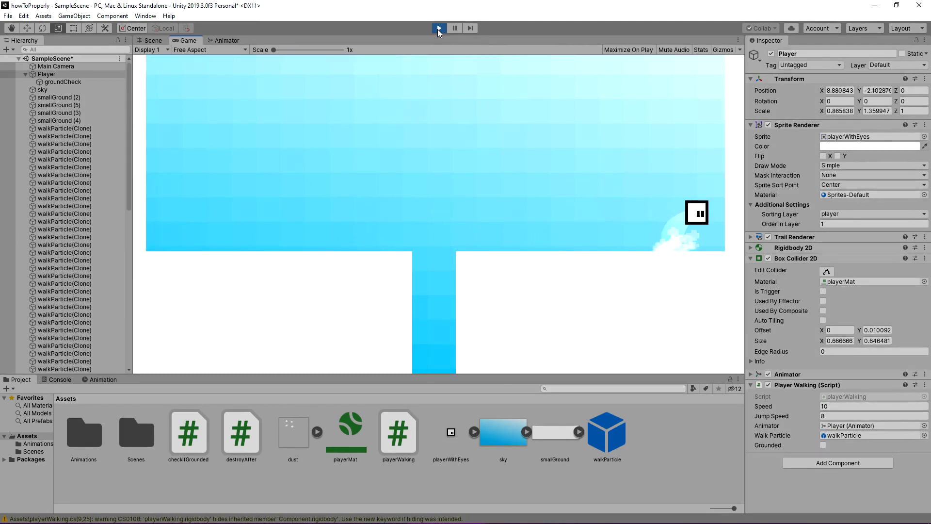
key(space)
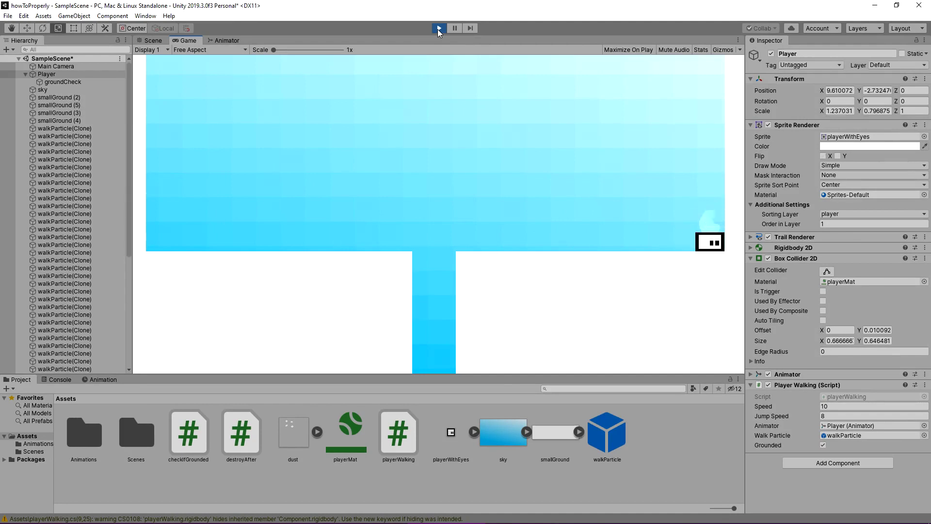
key(space)
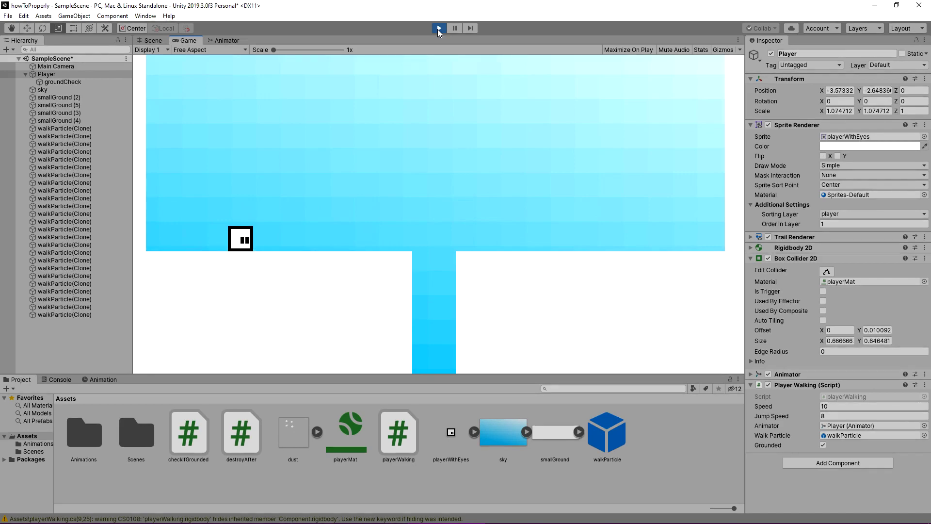
click(439, 29)
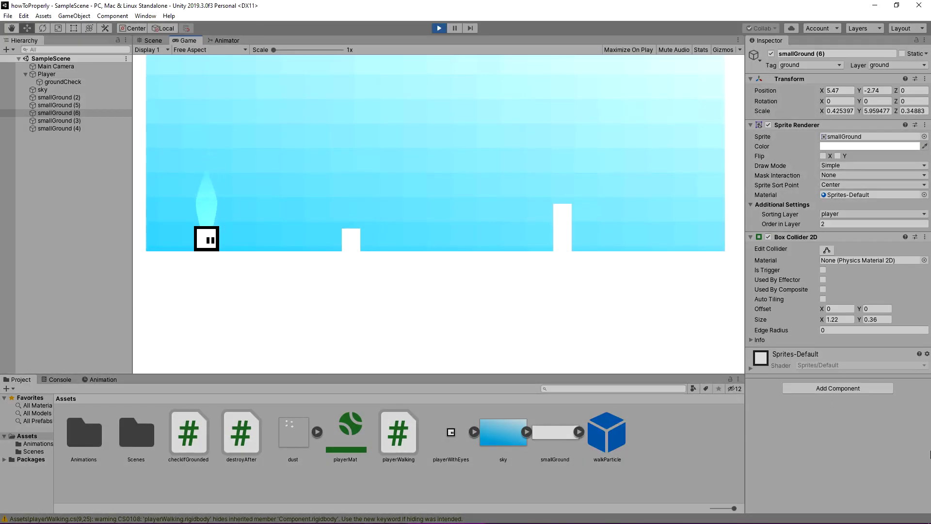
- Run back and forth hopping the small pillar, failing to clear the tall one
key(Right)
key(space)
key(Left)
key(space)
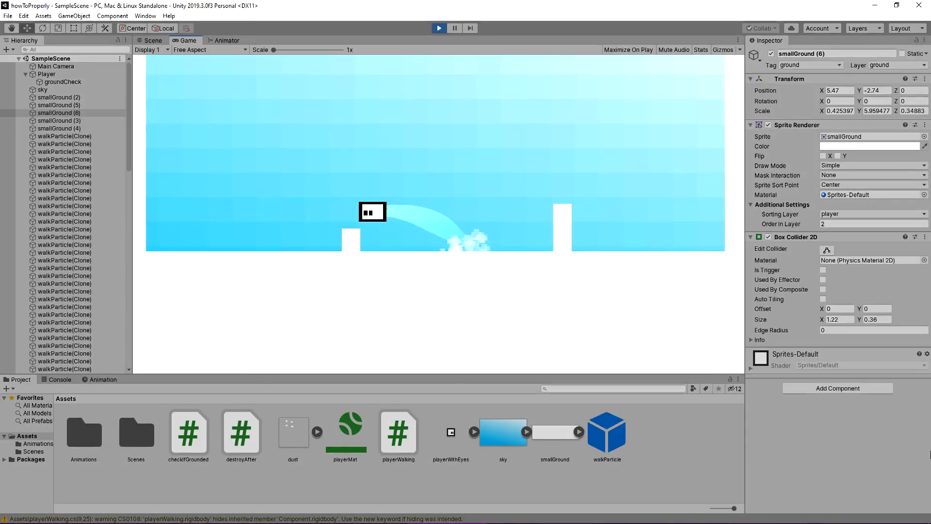
key(Right)
key(space)
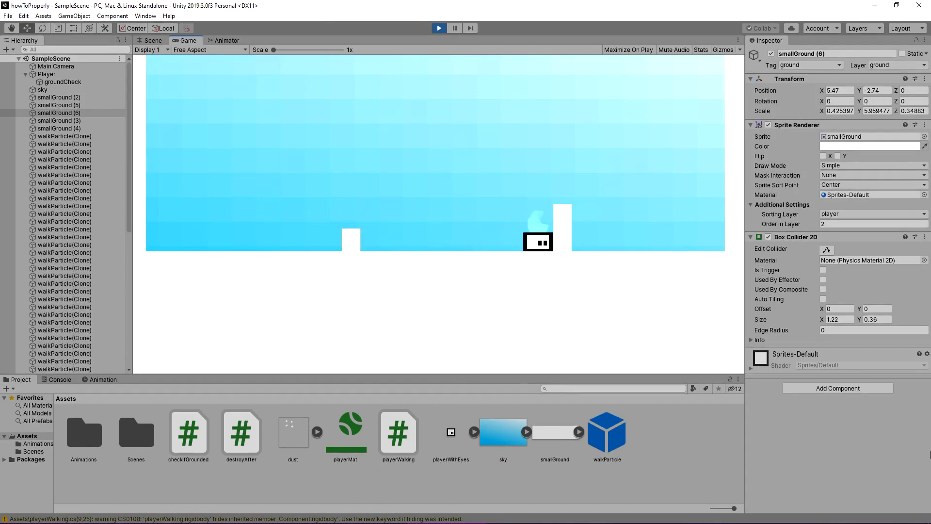
key(Left)
key(space)
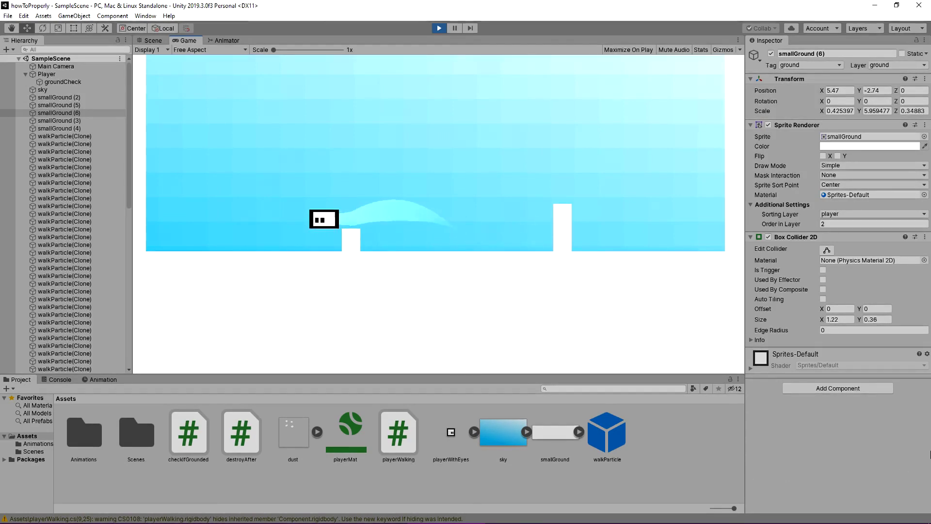
key(Right)
key(Left)
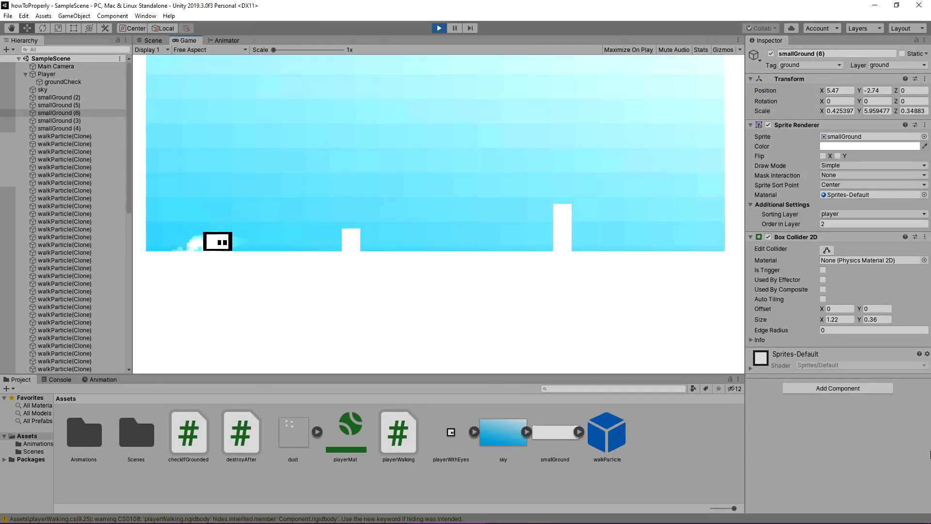
key(Right)
key(space)
key(Left)
key(space)
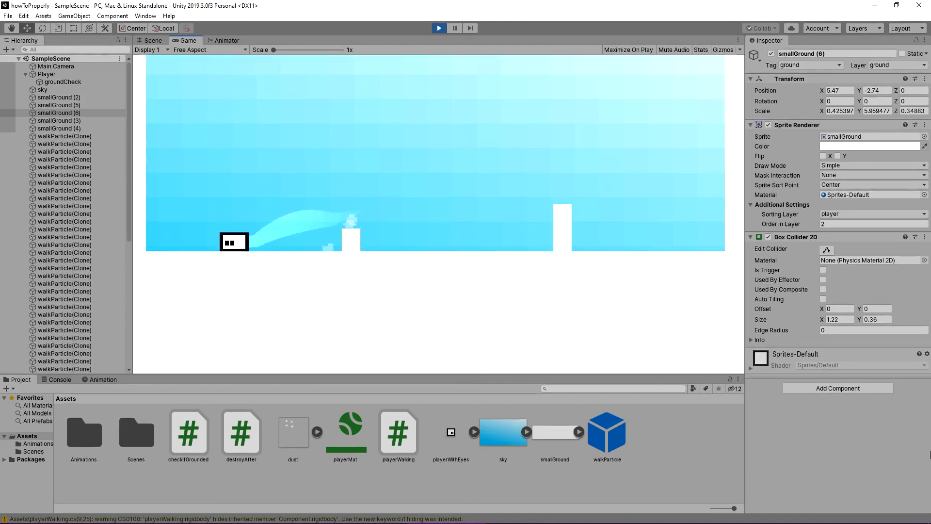
key(Right)
key(space)
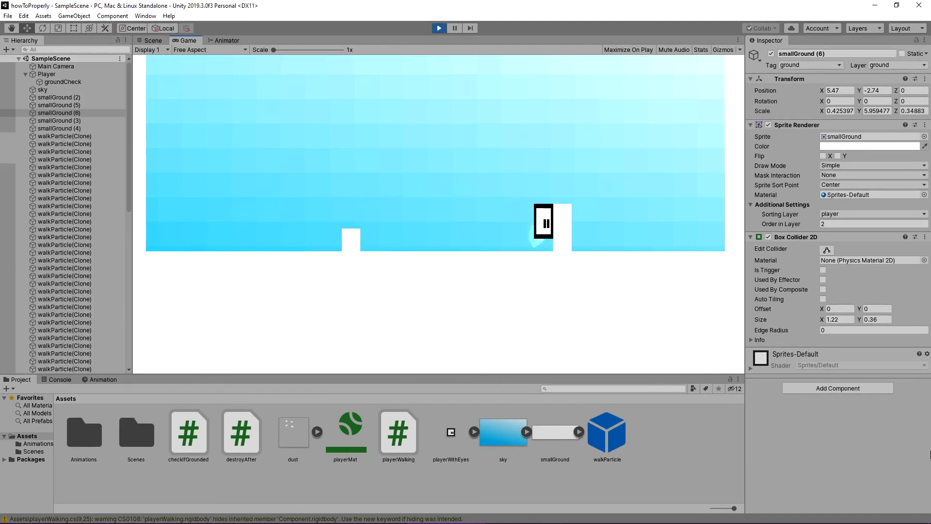
key(Left)
key(space)
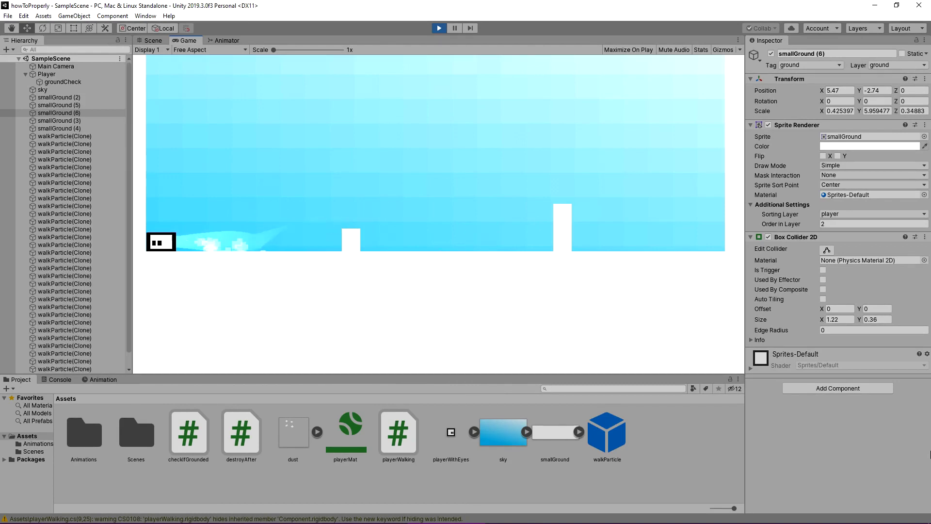
- Jump toward the tall pillar once more, then select the variable-height jump code in playerWalking.cs
key(Right)
key(space)
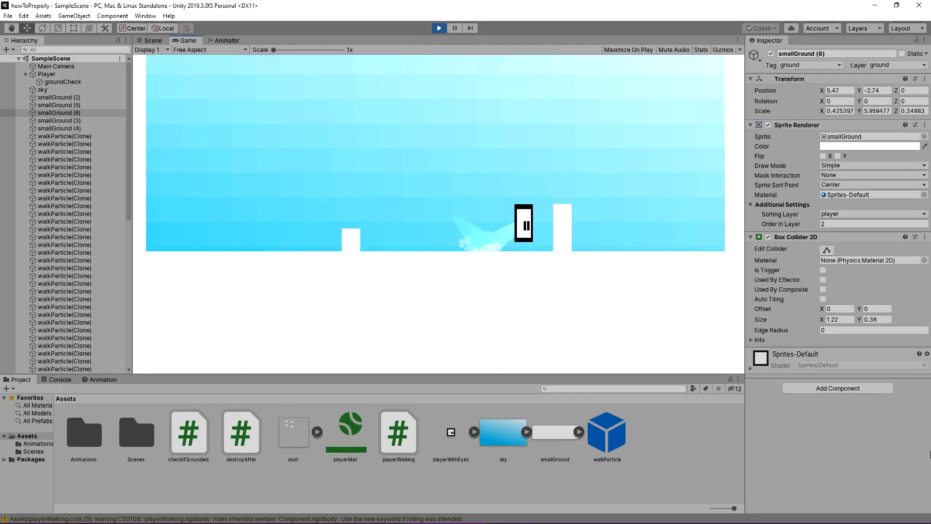
key(alt+Tab)
drag(168, 426, 145, 146)
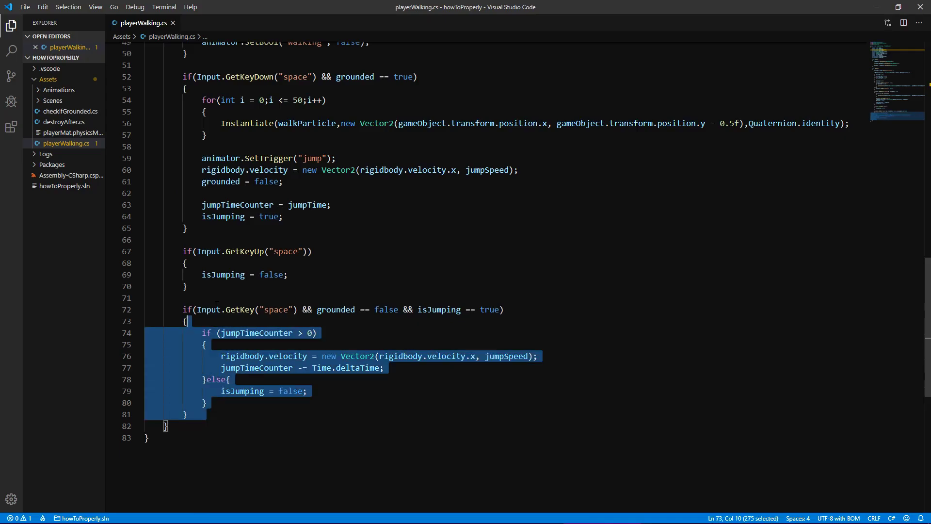
drag(197, 131, 182, 71)
click(323, 449)
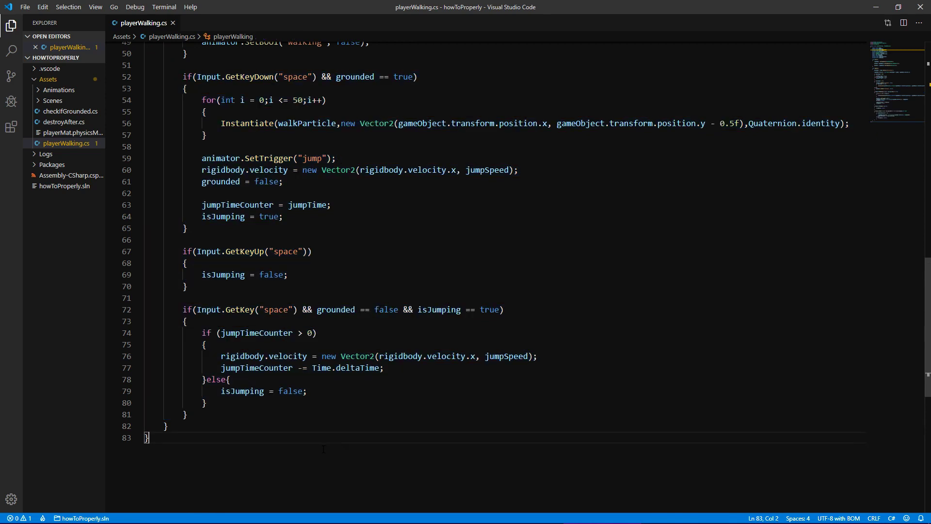
scroll(343, 439, up, 1)
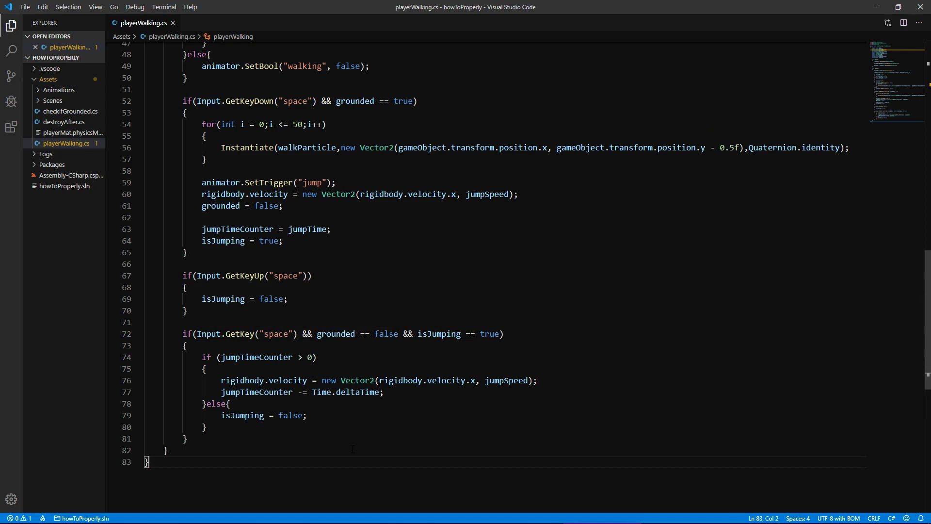
scroll(352, 448, up, 10)
scroll(330, 388, up, 3)
scroll(300, 332, up, 3)
key(shift+Up)
key(shift+Up)
key(shift+Home)
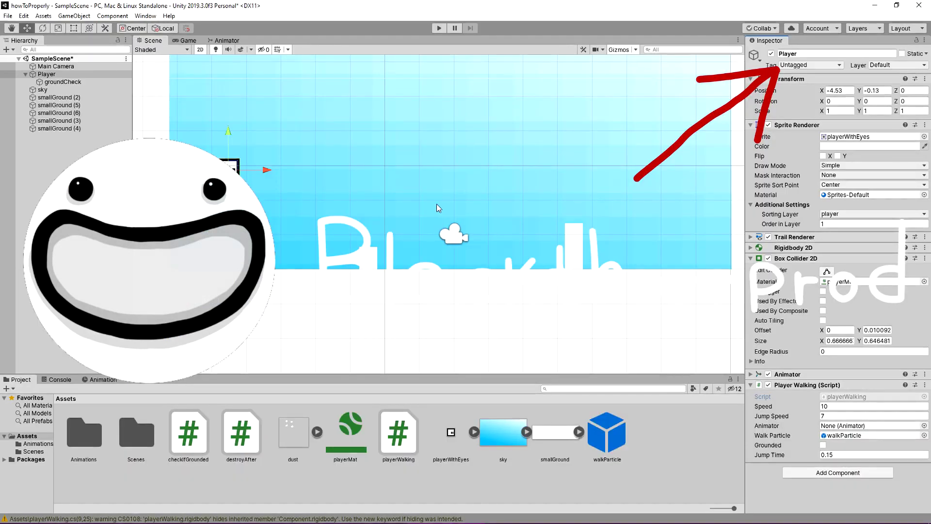
- Start the game and run back and forth, hopping over the small pillar
click(437, 28)
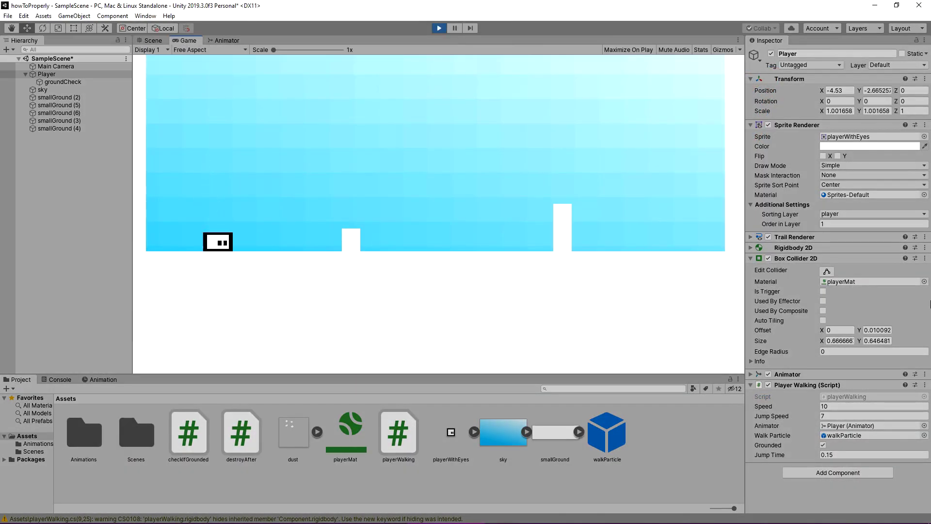
key(Right)
key(space)
key(space)
key(Left)
key(space)
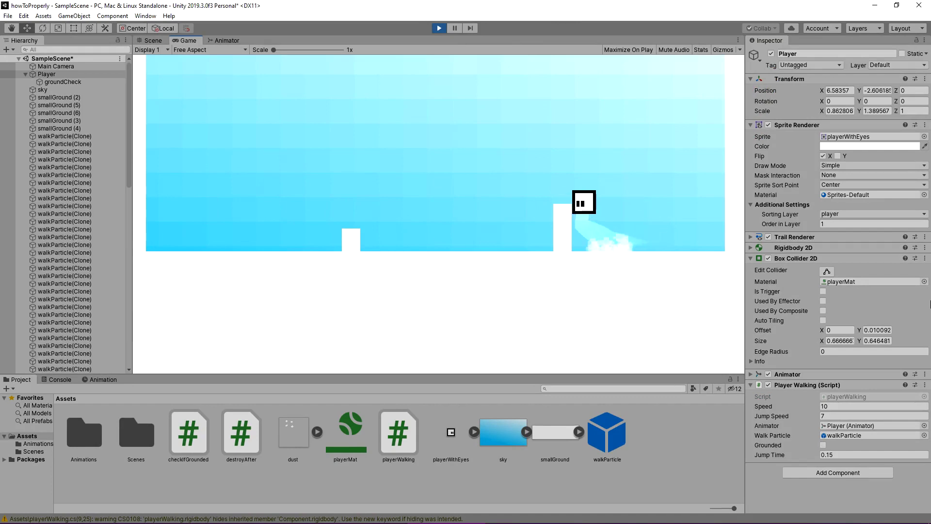
key(space)
key(Right)
key(Left)
key(space)
key(Right)
key(space)
key(space)
key(Left)
key(space)
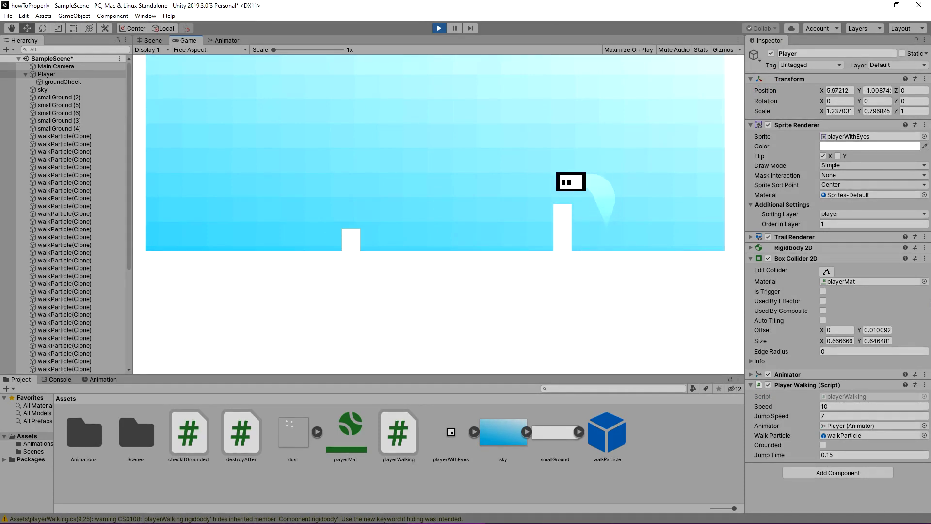
key(space)
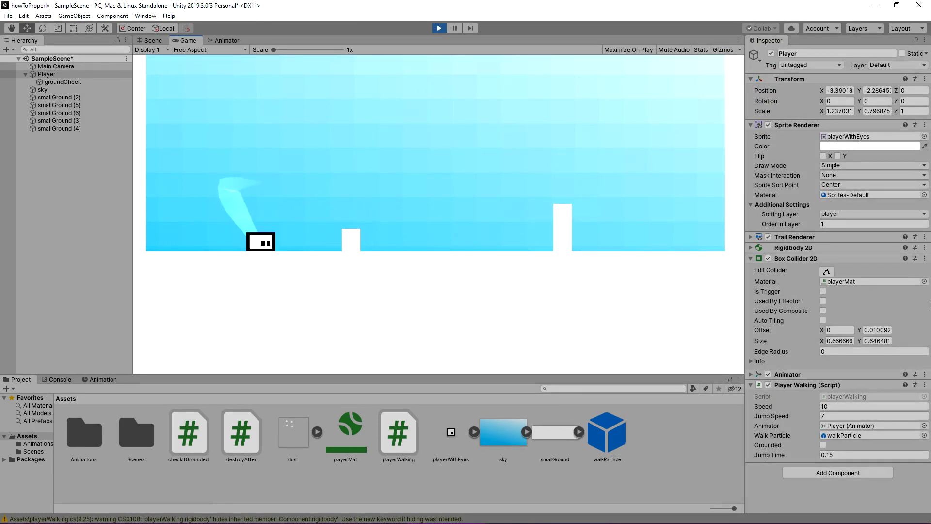
key(Right)
key(space)
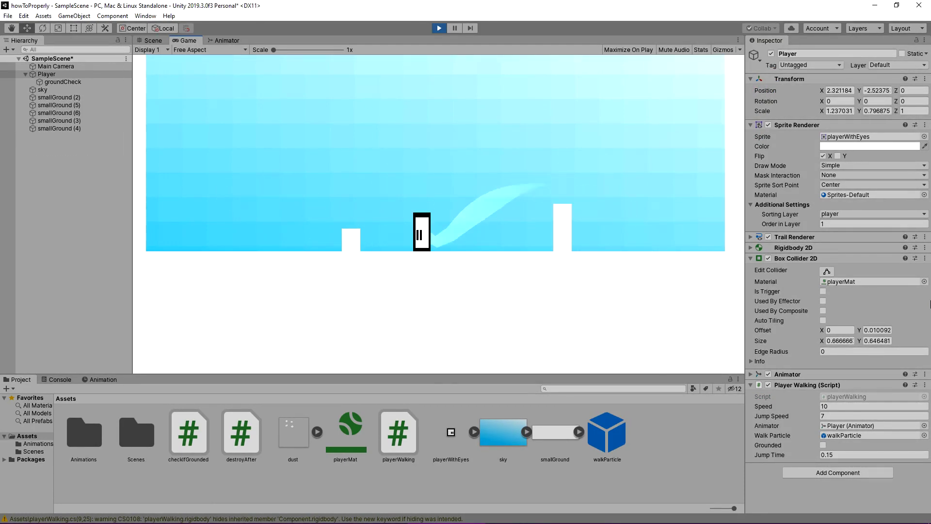
- Hold the jump for high leaps that now clear the tall pillar in both directions
key(Right)
key(space)
key(Right)
key(space)
key(Left)
key(Right)
key(space)
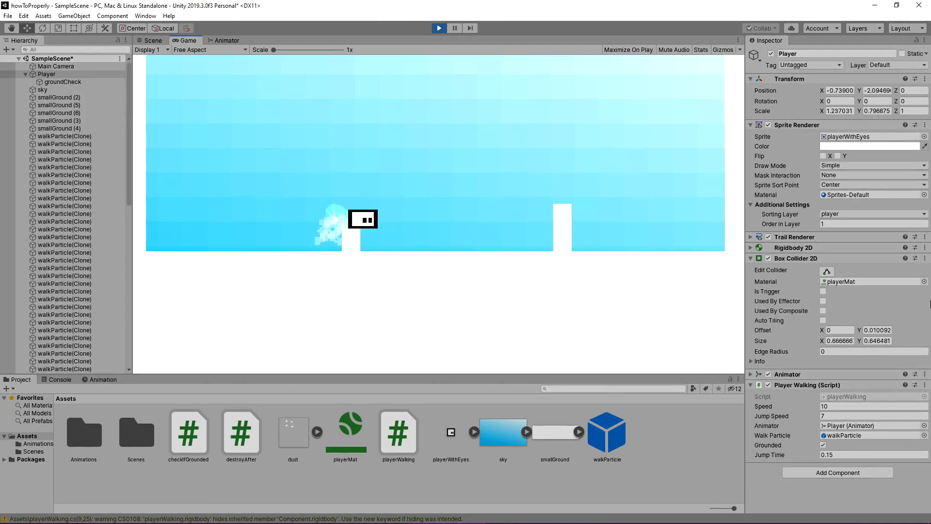
key(space)
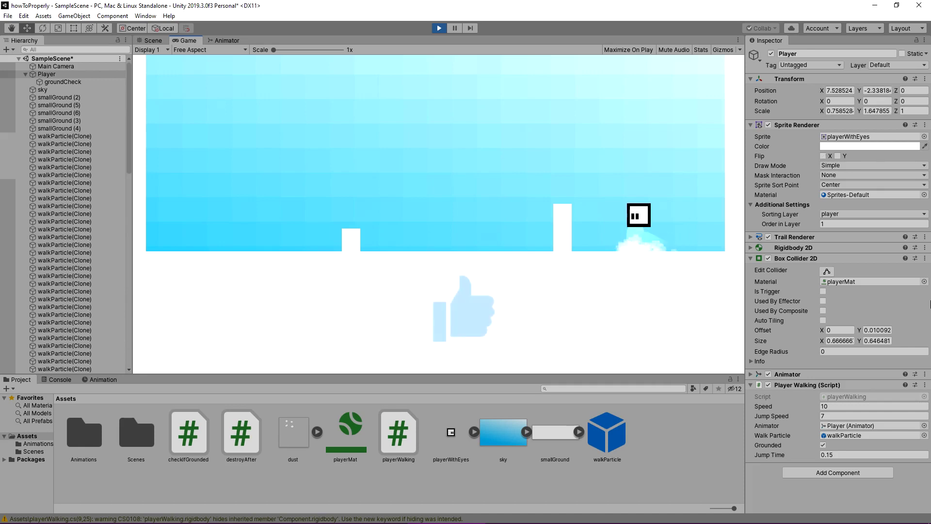
key(Left)
key(space)
key(space)
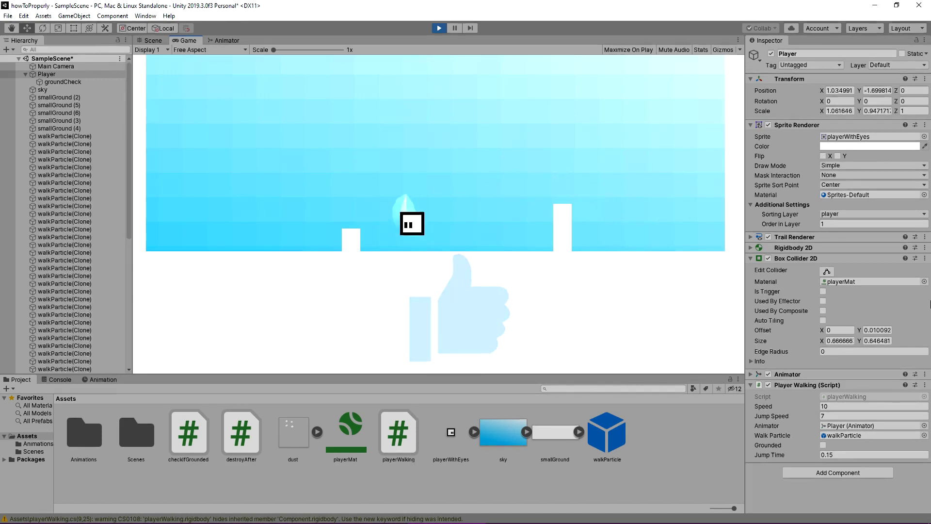
key(Left)
key(space)
key(Right)
key(space)
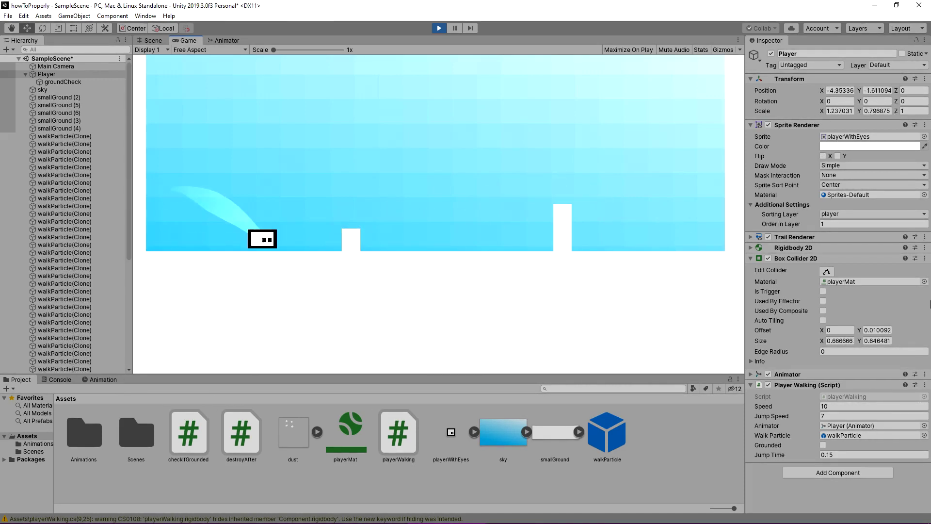
key(space)
key(Left)
key(space)
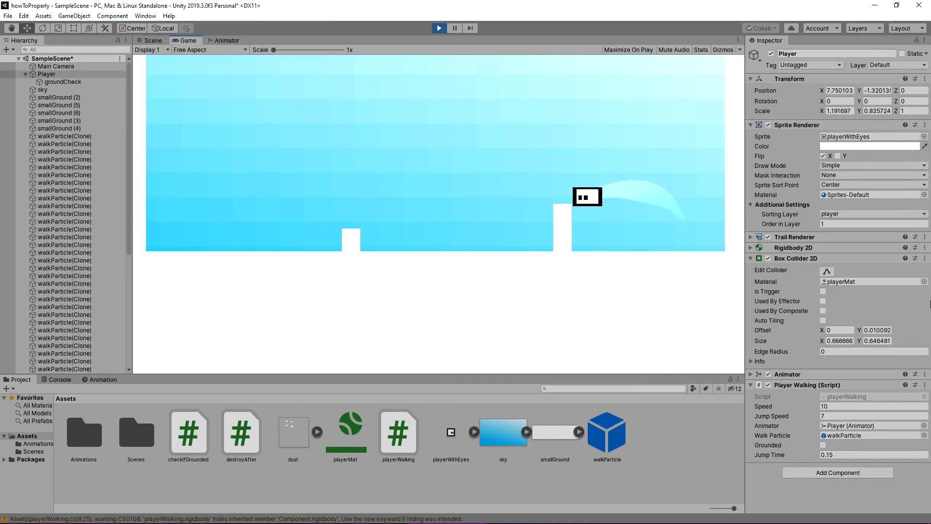